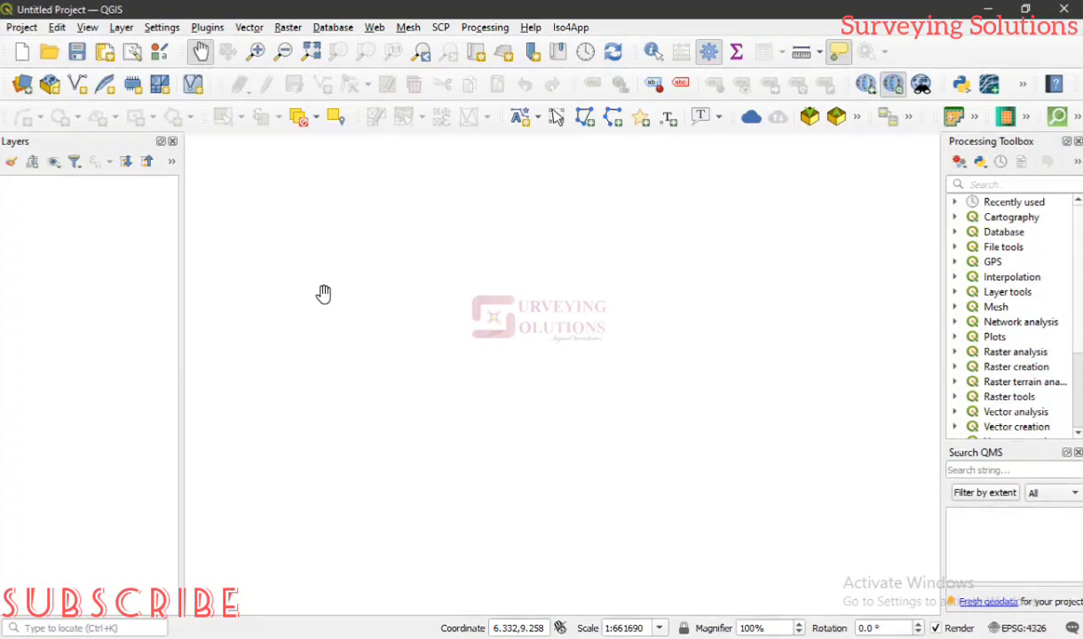
Step: Add the FCT_BDRY.shp shapefile as a vector layer through Add Vector Layer
{"action": "left_click", "coordinate": [120, 27]}
{"action": "mouse_move", "coordinate": [159, 32]}
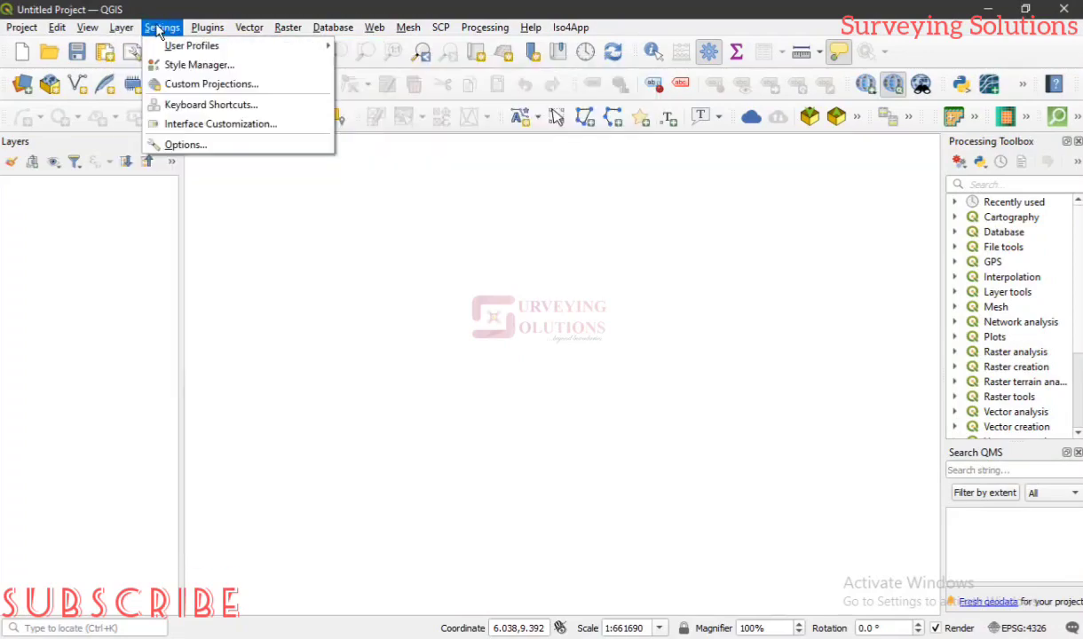
{"action": "mouse_move", "coordinate": [123, 31]}
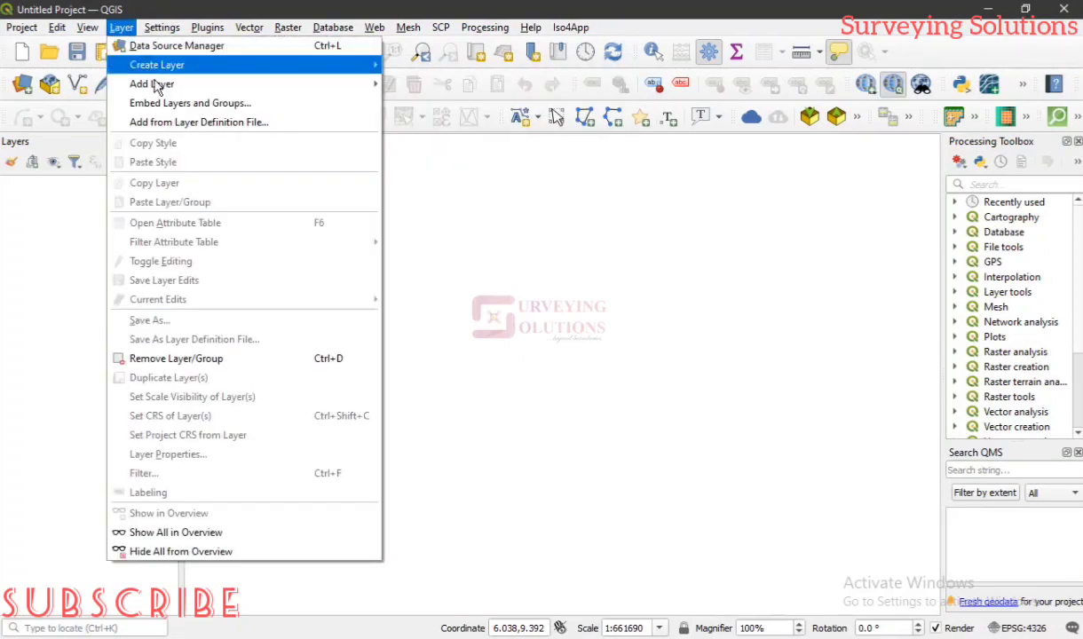
{"action": "mouse_move", "coordinate": [157, 86]}
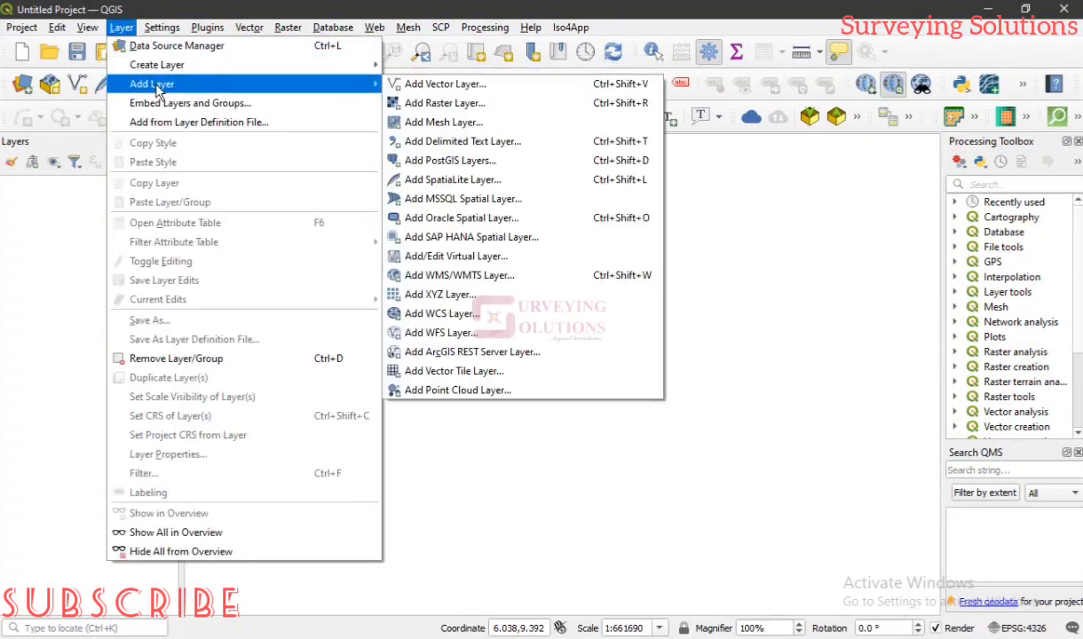
{"action": "left_click", "coordinate": [435, 86]}
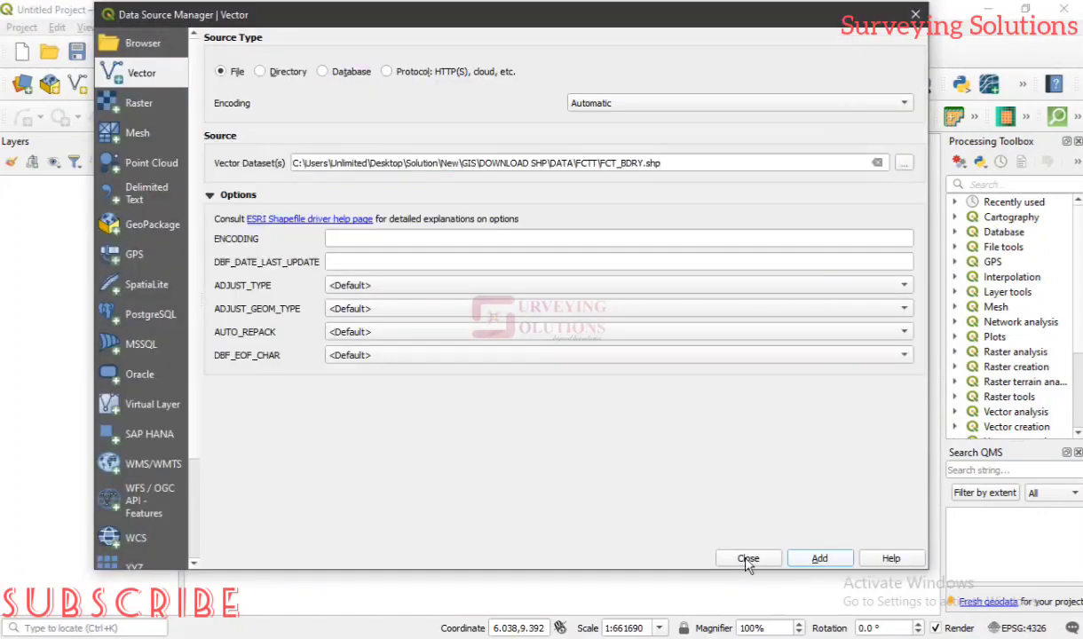
{"action": "left_click", "coordinate": [747, 559]}
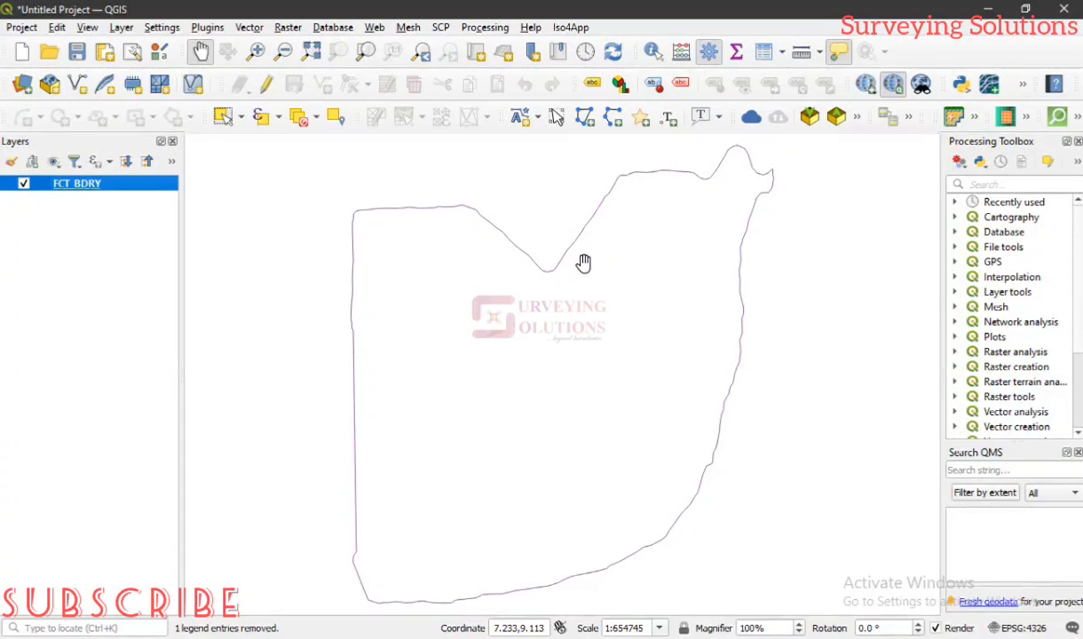
Step: Zoom the map out, back in, and out again around the FCT_BDRY outline
{"action": "scroll", "coordinate": [529, 309], "scroll_direction": "down", "scroll_amount": 1}
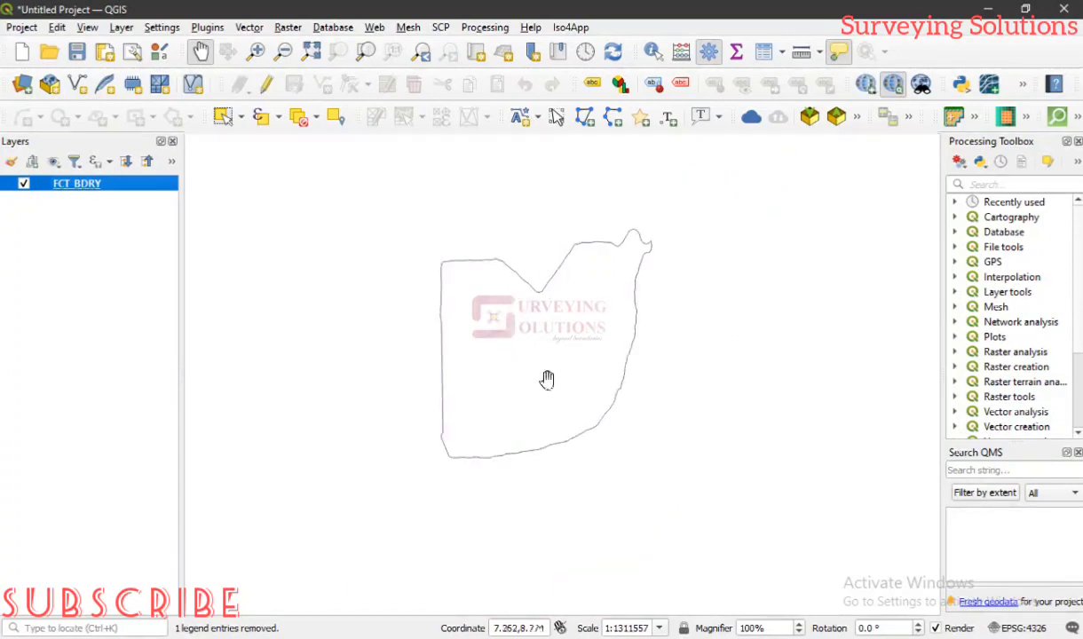
{"action": "scroll", "coordinate": [502, 327], "scroll_direction": "up", "scroll_amount": 1}
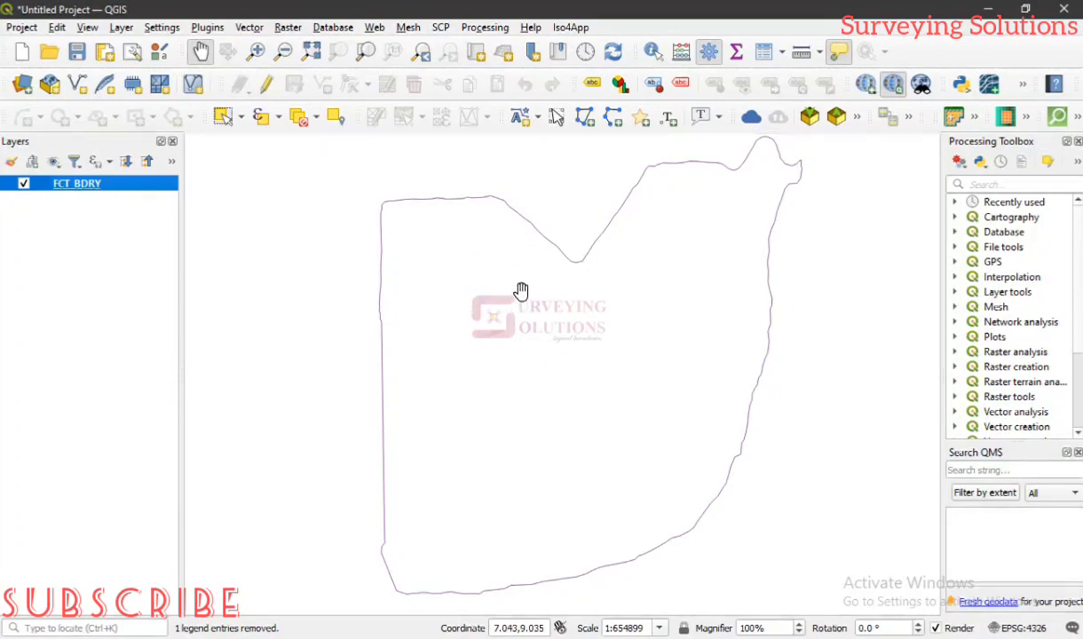
{"action": "scroll", "coordinate": [521, 291], "scroll_direction": "down", "scroll_amount": 1}
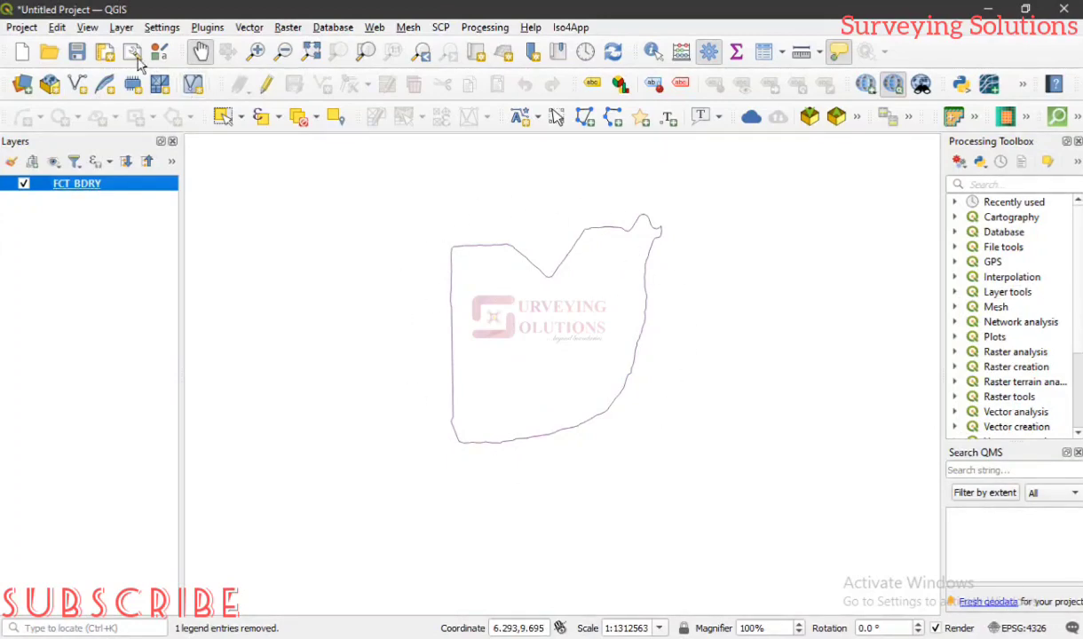
Step: Add the OpenStreetMap XYZ tile layer from the Data Source Manager's Browser page
{"action": "left_click", "coordinate": [122, 28]}
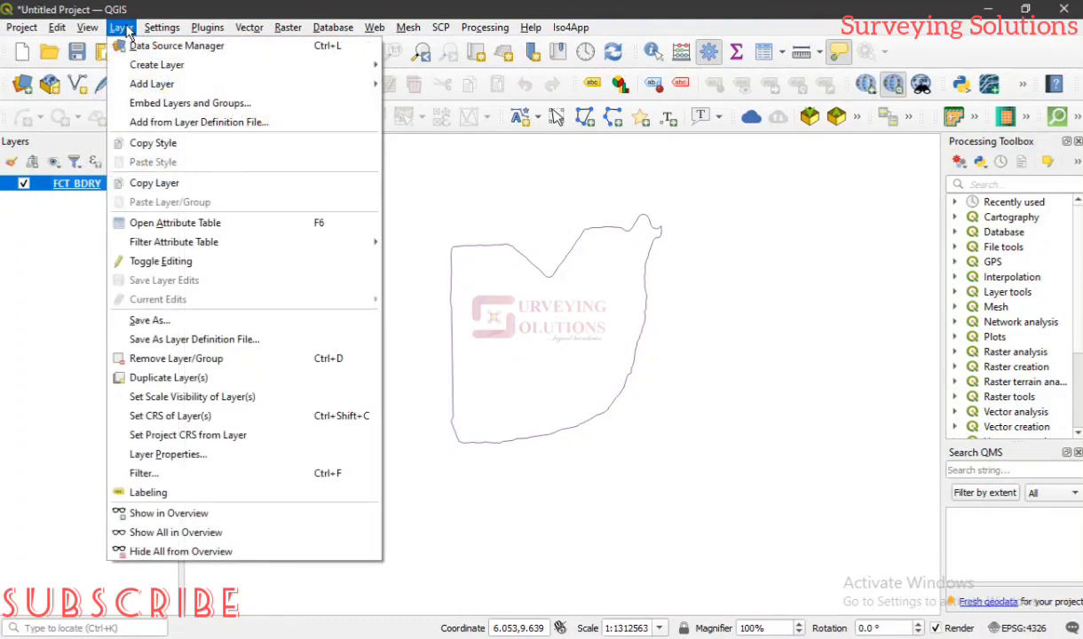
{"action": "left_click", "coordinate": [161, 47]}
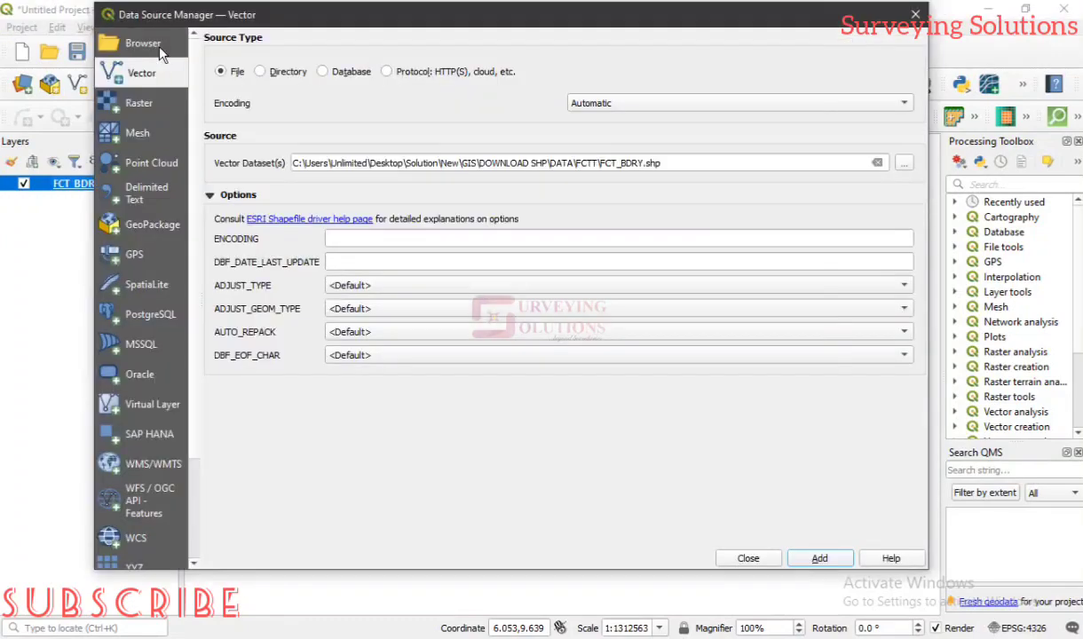
{"action": "left_click", "coordinate": [134, 44]}
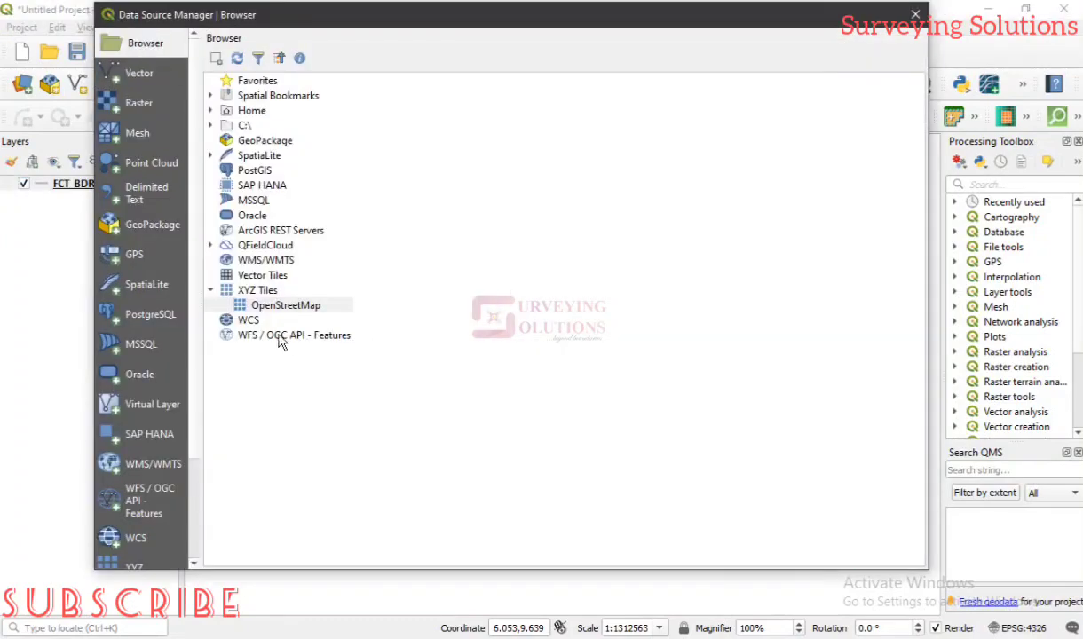
{"action": "left_click", "coordinate": [276, 306]}
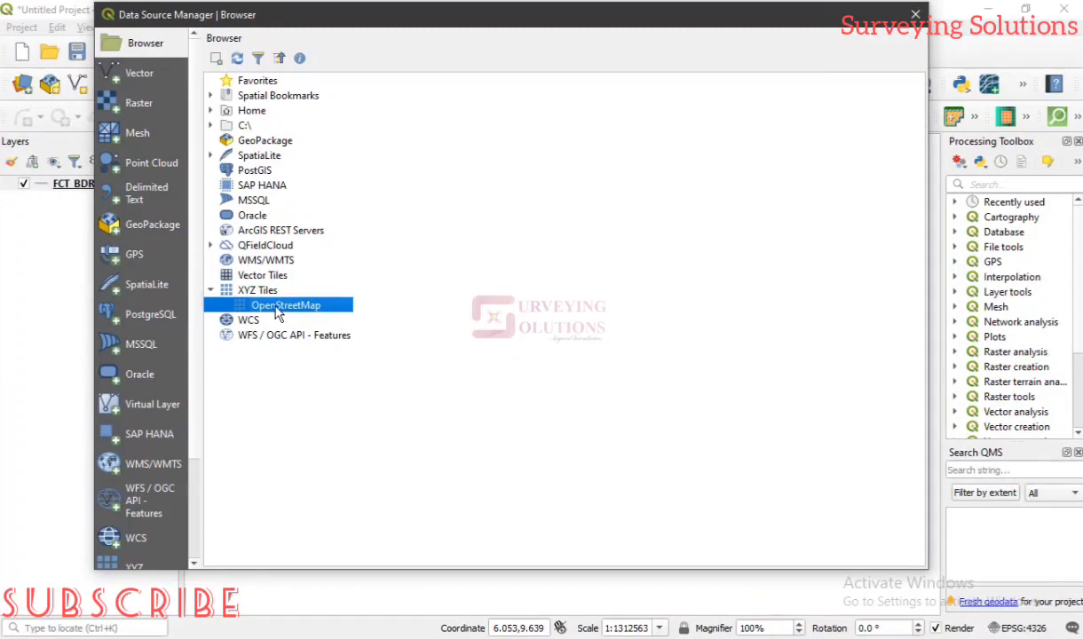
{"action": "double_click", "coordinate": [276, 307]}
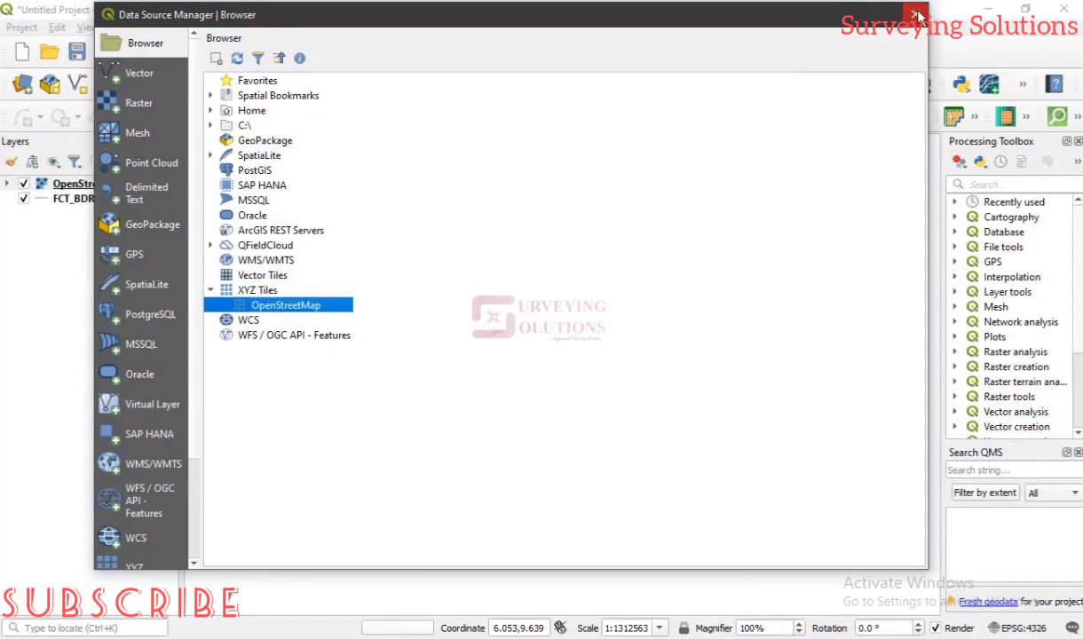
{"action": "left_click", "coordinate": [917, 15]}
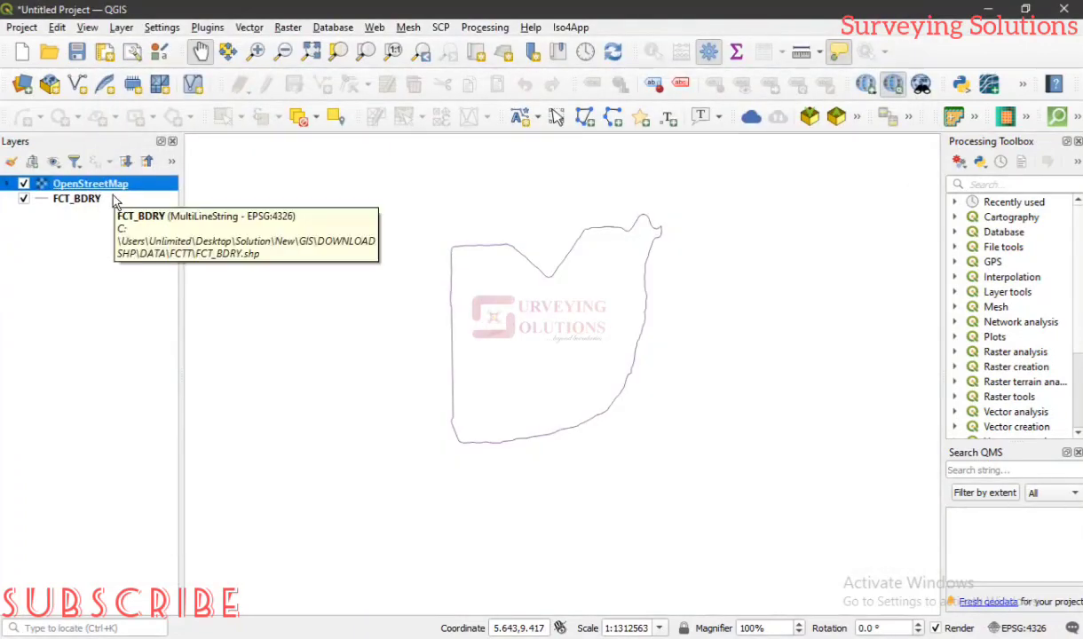
Step: Place FCT_BDRY above OpenStreetMap, zoom to it, and open its layer properties
{"action": "mouse_move", "coordinate": [106, 185]}
{"action": "left_mouse_down"}
{"action": "mouse_move", "coordinate": [111, 206]}
{"action": "mouse_move", "coordinate": [121, 197]}
{"action": "left_mouse_up"}
{"action": "left_click", "coordinate": [89, 184]}
{"action": "right_click", "coordinate": [126, 186]}
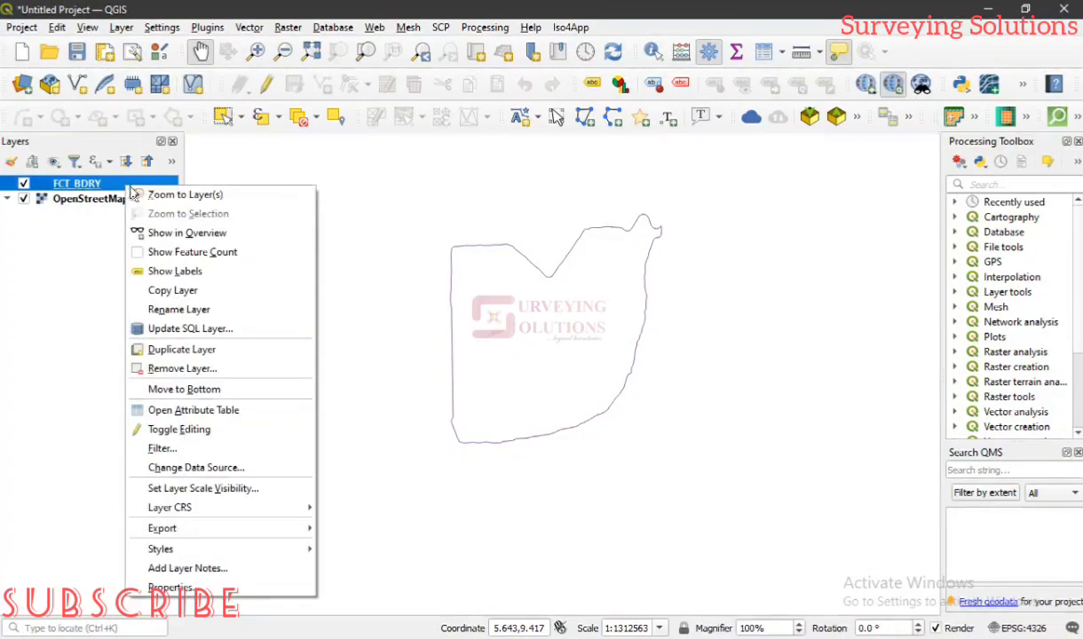
{"action": "left_click", "coordinate": [173, 196]}
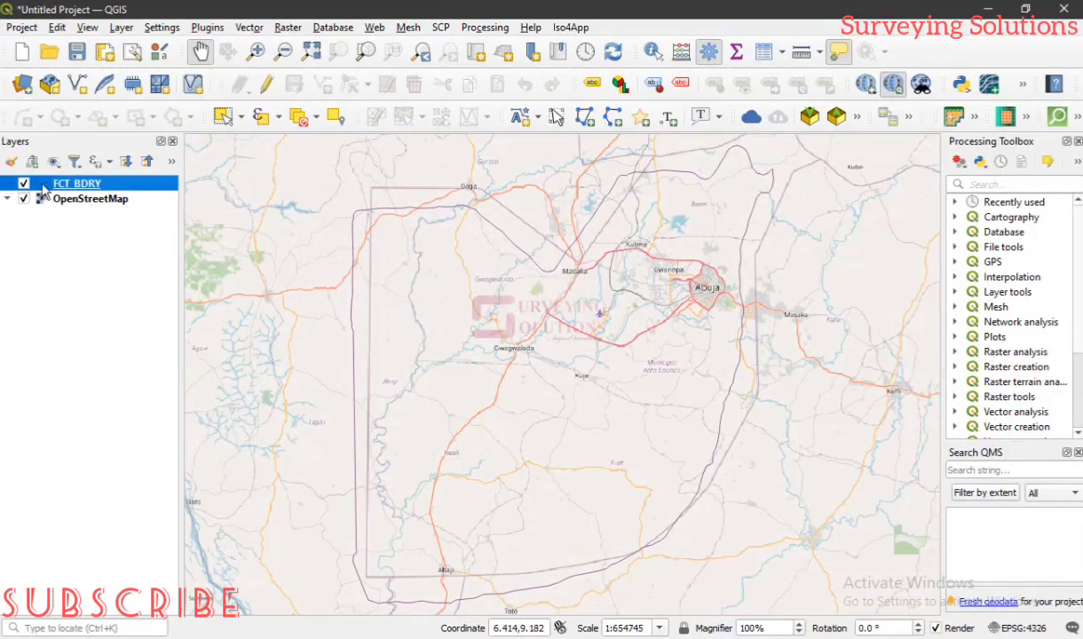
{"action": "double_click", "coordinate": [45, 189]}
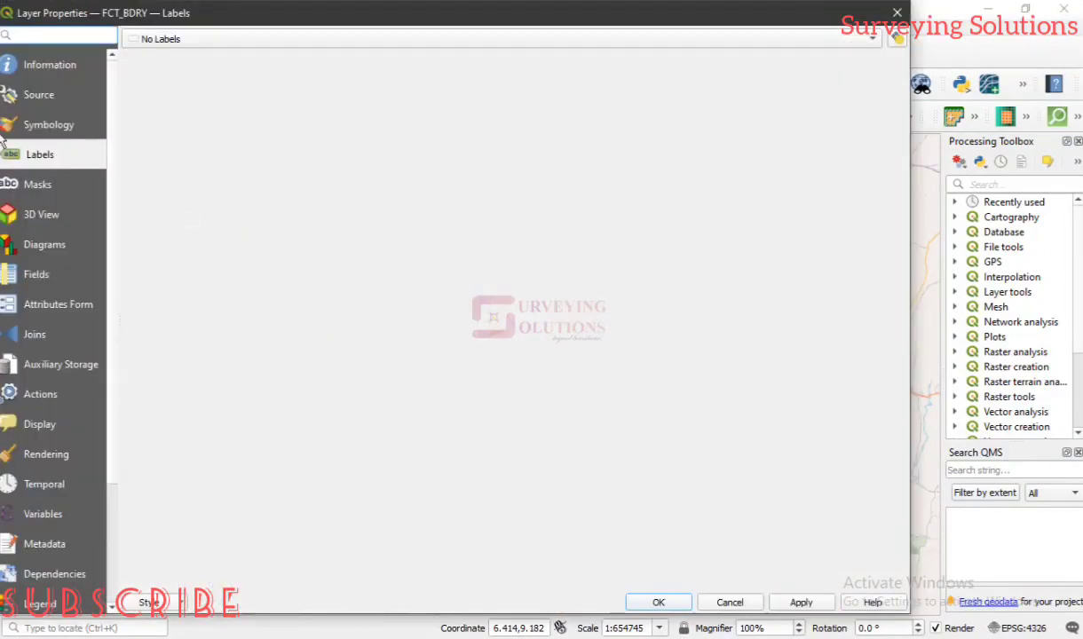
Step: Change the FCT_BDRY simple line colour from purple to bright red and apply it
{"action": "left_click", "coordinate": [53, 124]}
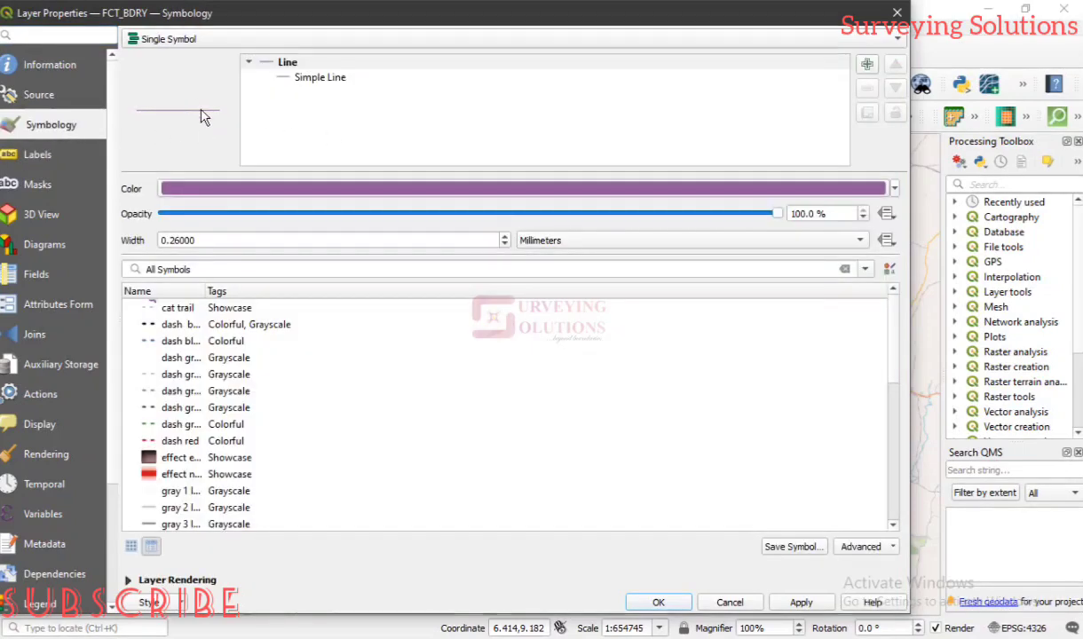
{"action": "left_click", "coordinate": [349, 76]}
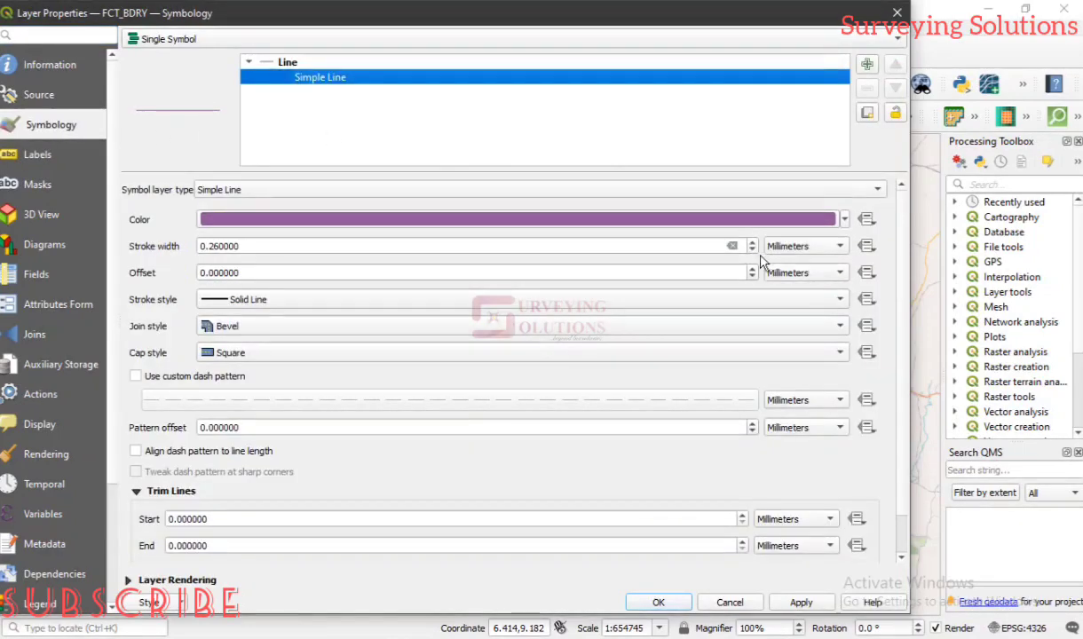
{"action": "left_click", "coordinate": [845, 219]}
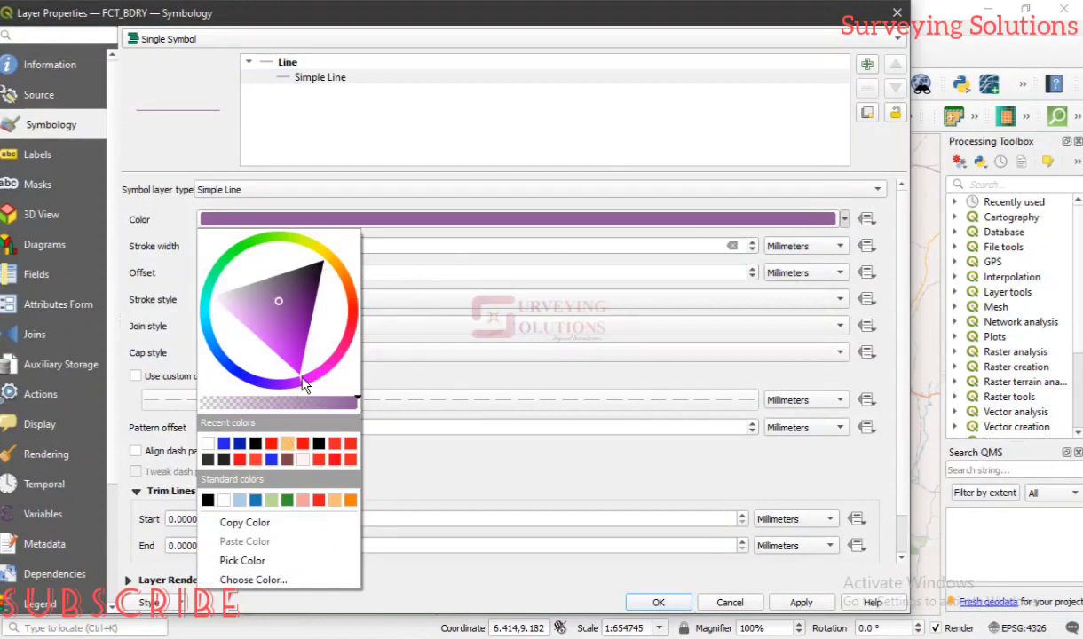
{"action": "left_click_drag", "start_coordinate": [327, 375], "coordinate": [356, 315]}
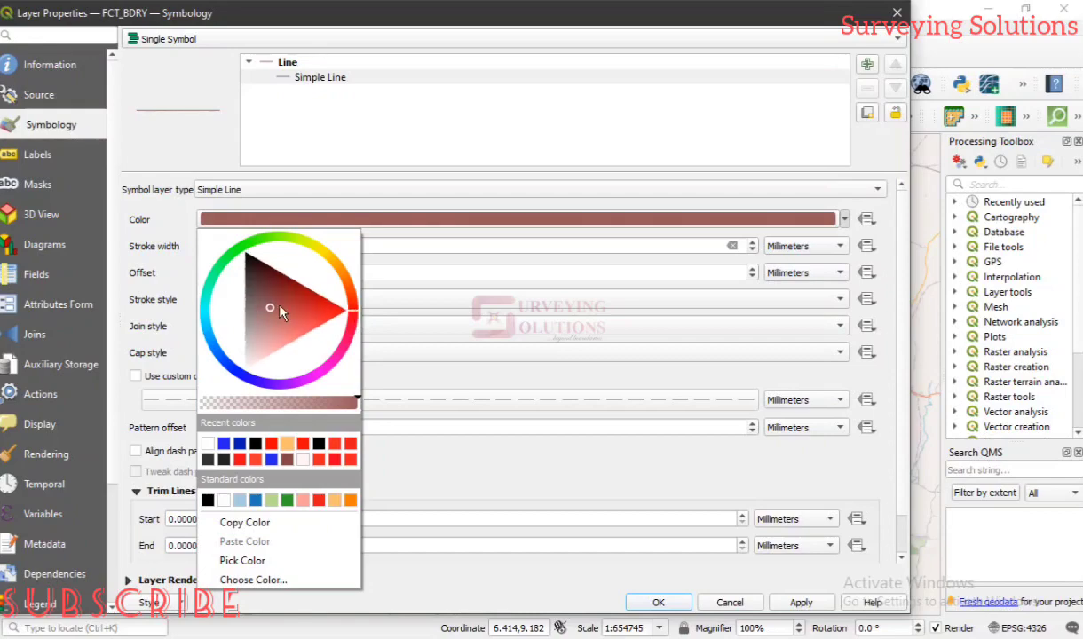
{"action": "left_click_drag", "start_coordinate": [266, 310], "coordinate": [332, 314]}
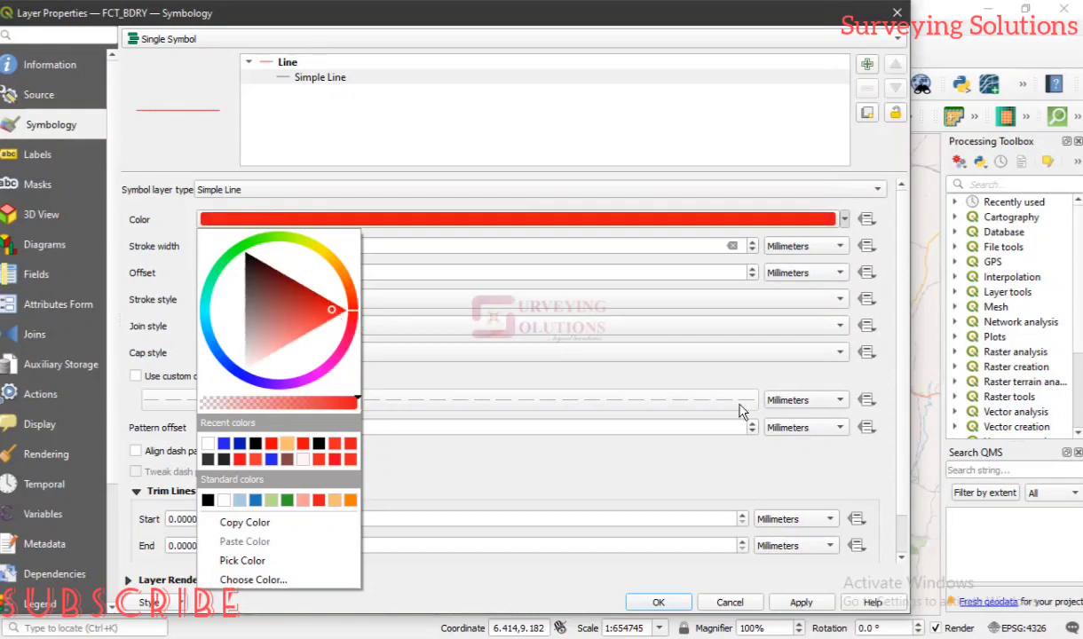
{"action": "left_click", "coordinate": [808, 604]}
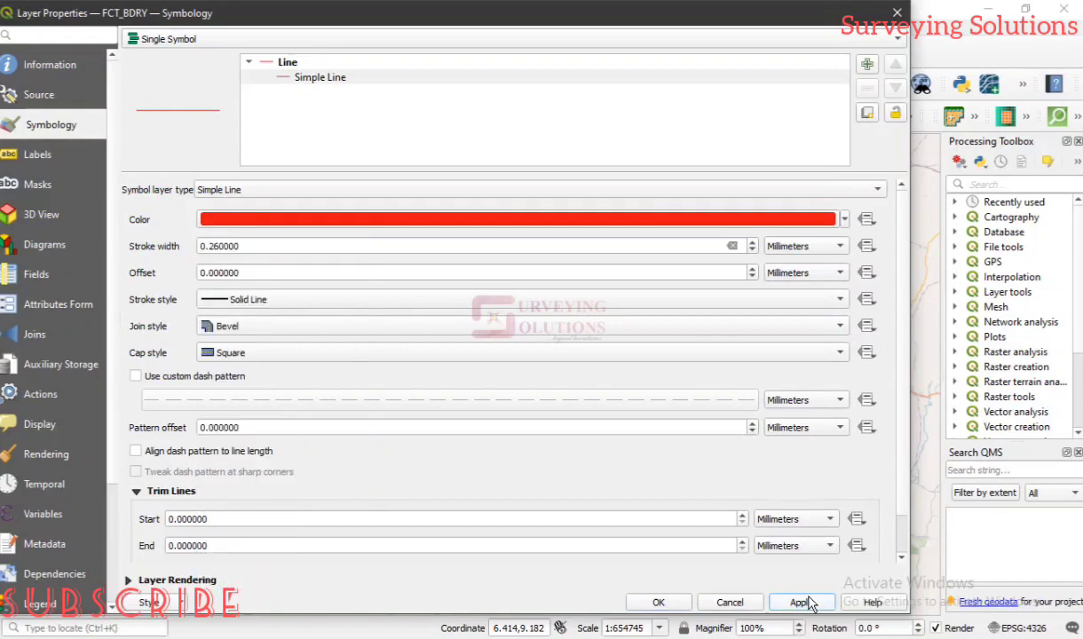
{"action": "left_click", "coordinate": [805, 605]}
{"action": "left_click", "coordinate": [658, 603]}
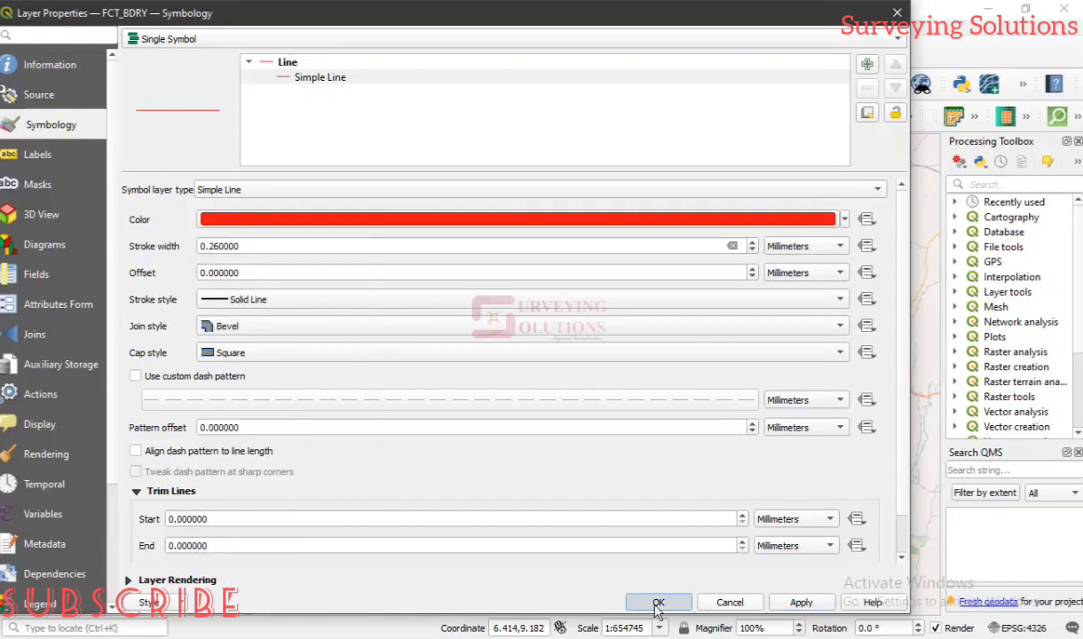
Step: Select FCT_BDRY and switch the OpenStreetMap basemap off and back on
{"action": "left_click", "coordinate": [89, 183]}
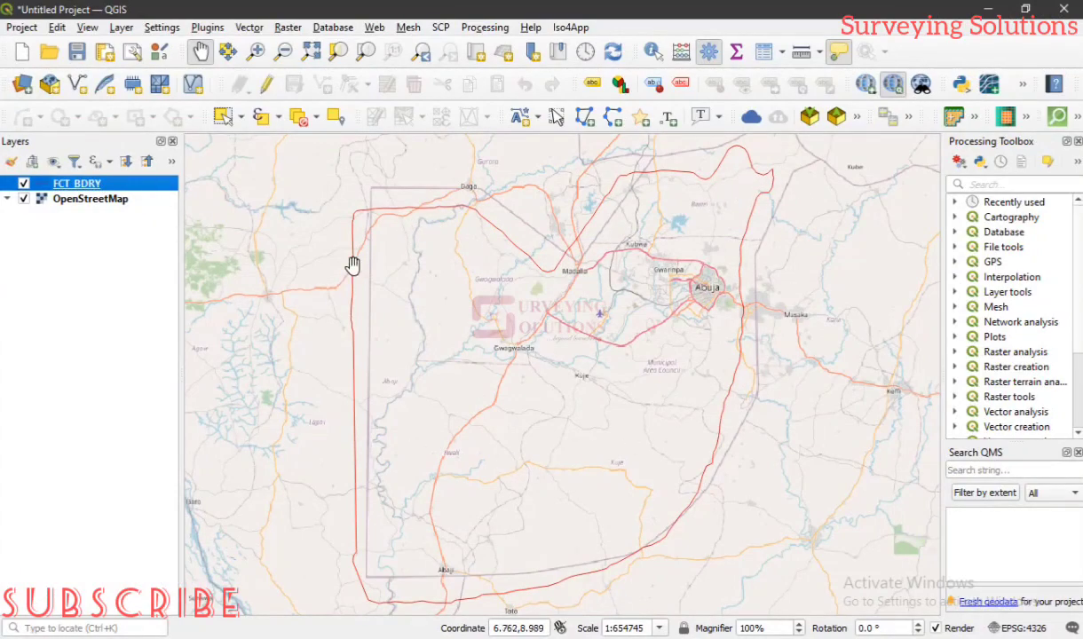
{"action": "left_click", "coordinate": [24, 199]}
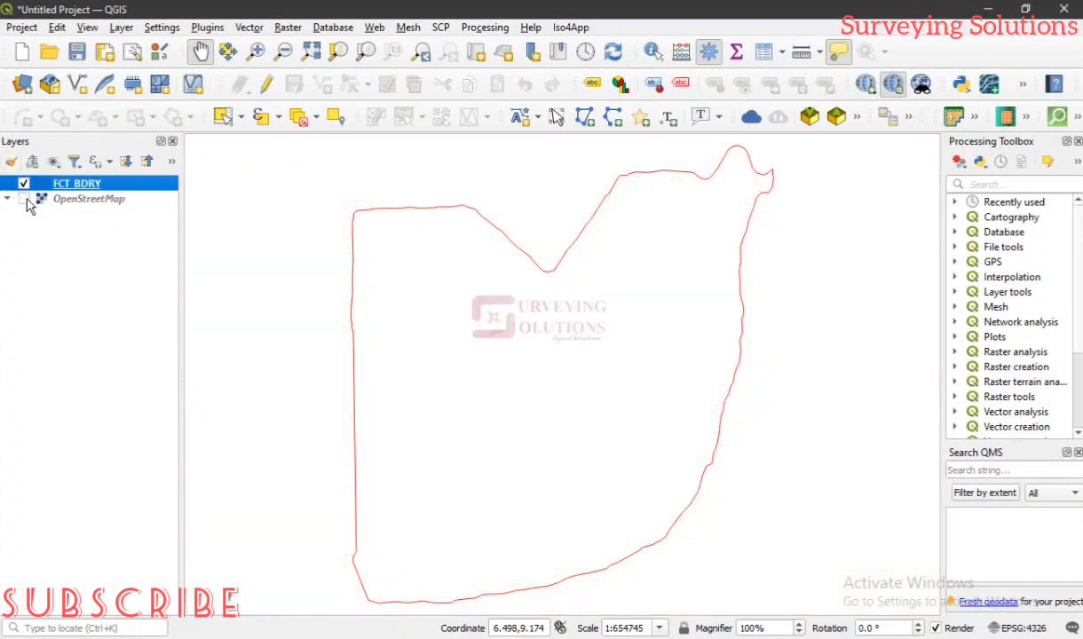
{"action": "left_click", "coordinate": [24, 199]}
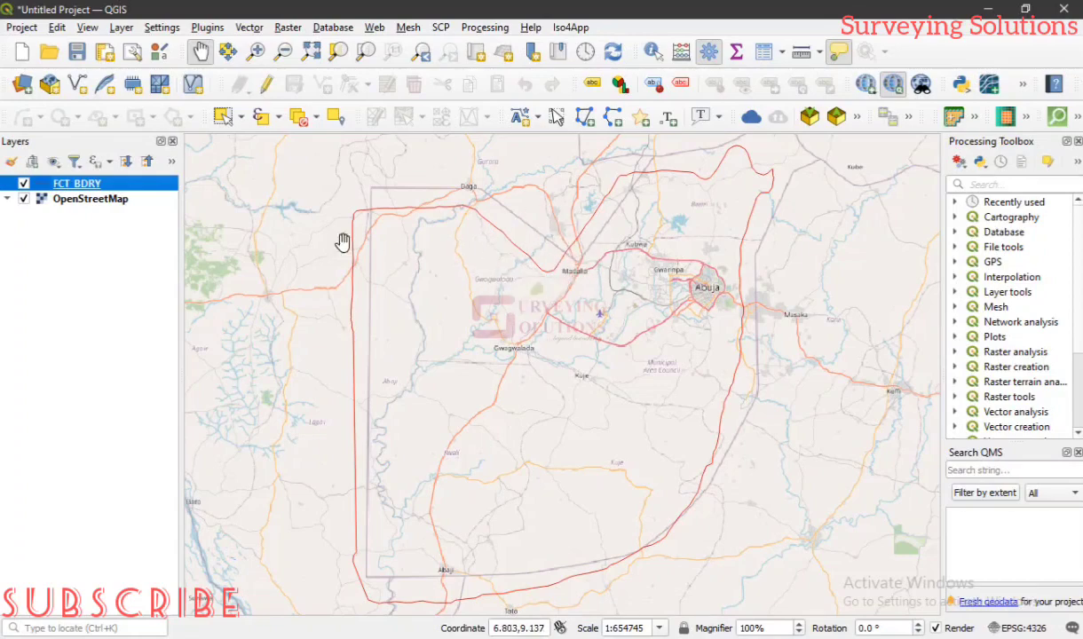
Step: Open the FCT_BDRY Layer Properties on its Information page
{"action": "right_click", "coordinate": [140, 188]}
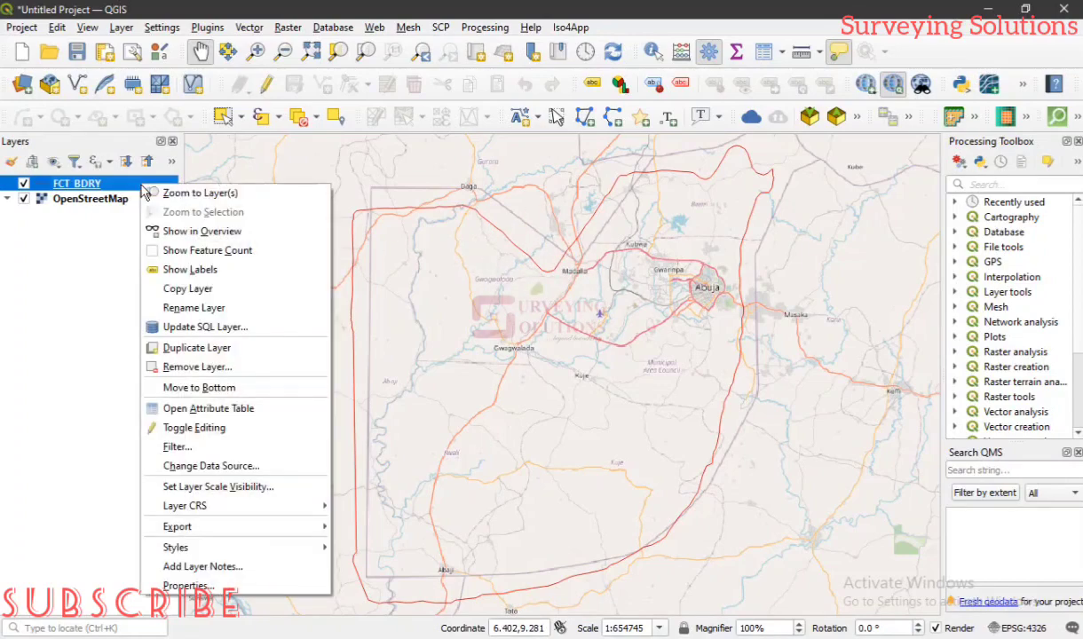
{"action": "left_click", "coordinate": [202, 590]}
{"action": "left_click", "coordinate": [60, 62]}
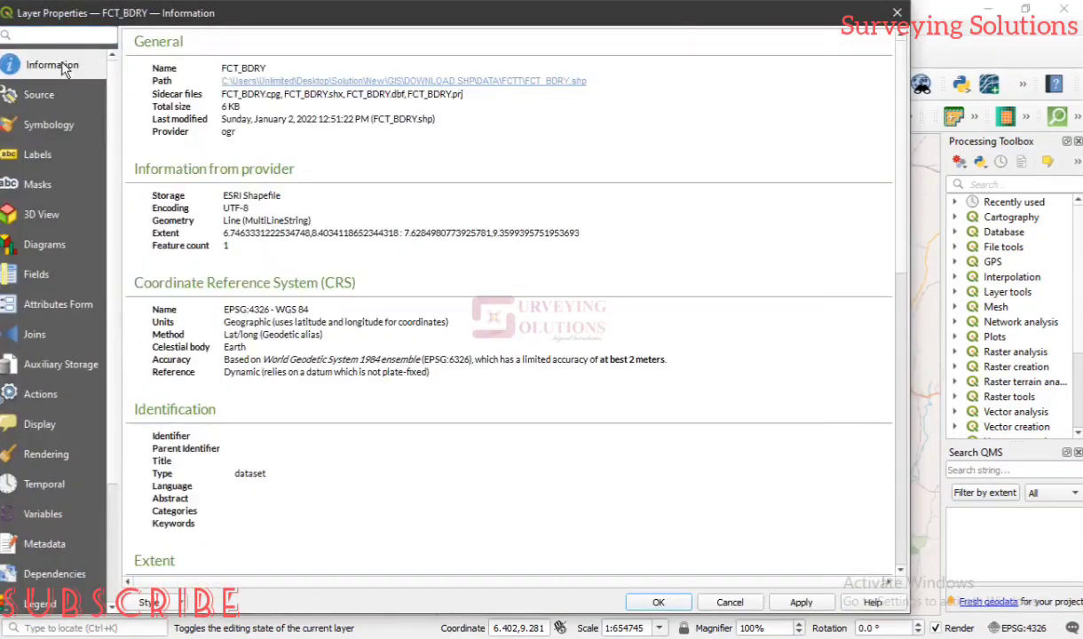
Step: Scroll through the FCT_BDRY information summary, then close the Layer Properties window
{"action": "scroll", "coordinate": [438, 432], "scroll_direction": "down", "scroll_amount": 5}
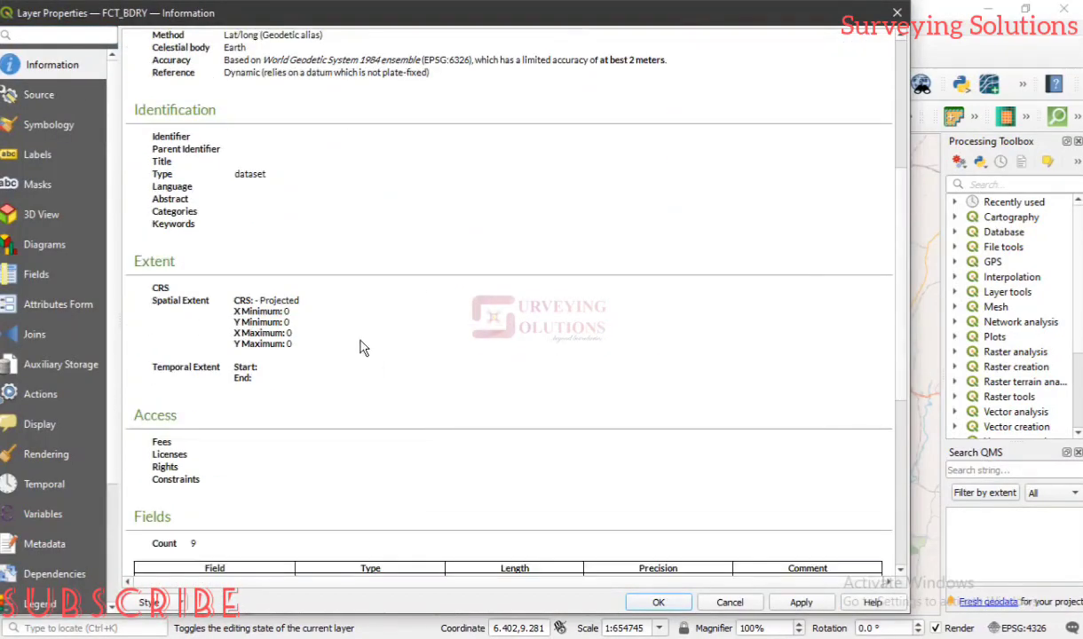
{"action": "scroll", "coordinate": [361, 348], "scroll_direction": "up", "scroll_amount": 2}
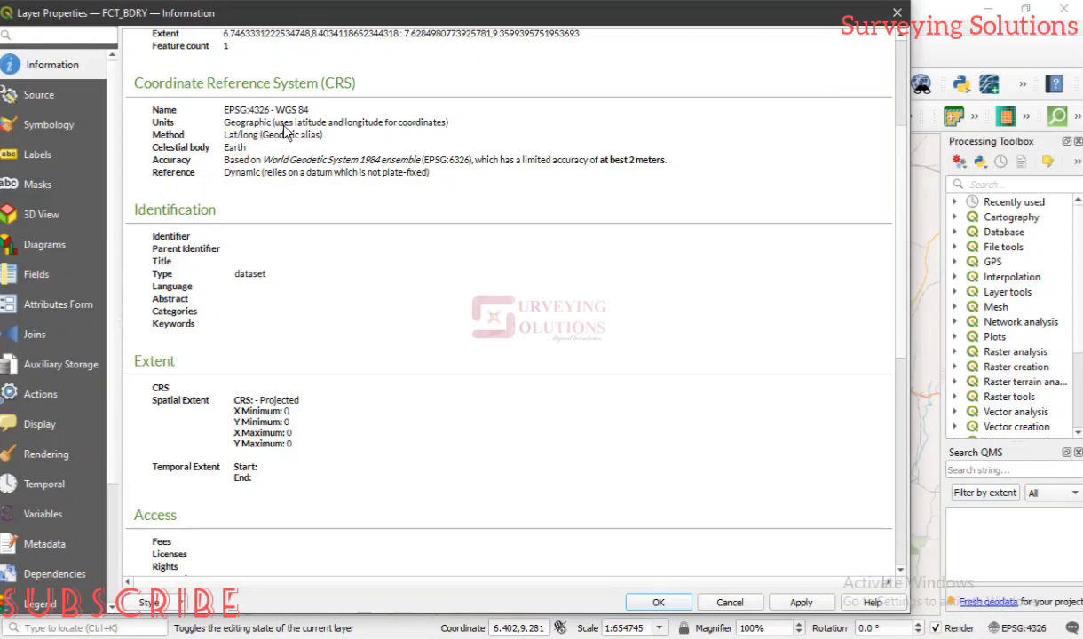
{"action": "left_click", "coordinate": [897, 12]}
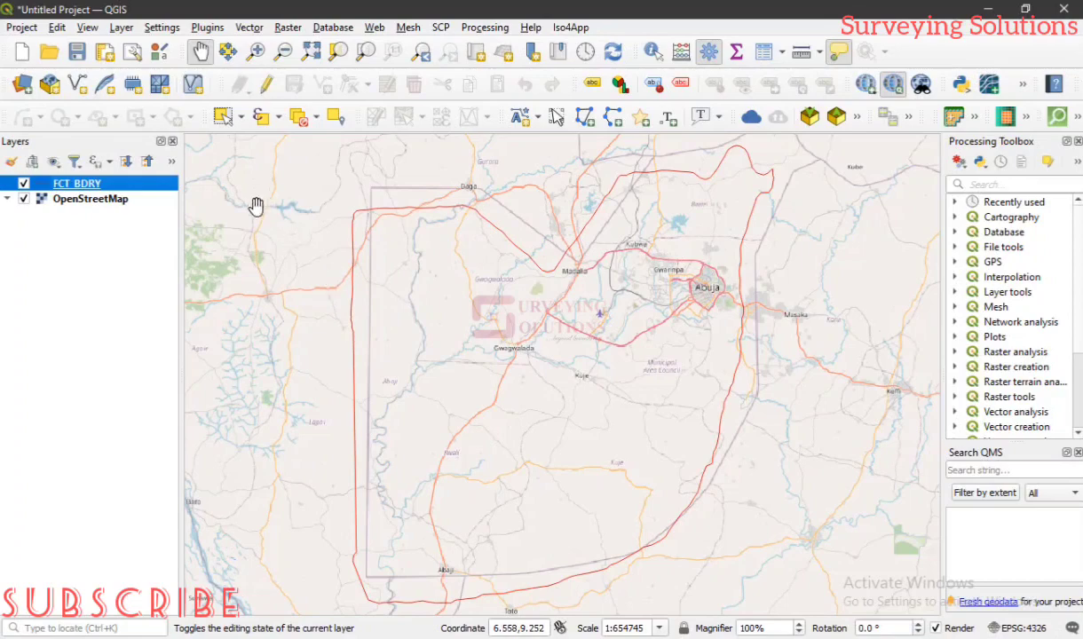
Step: Choose Export > Save Features As for the FCT_BDRY layer
{"action": "right_click", "coordinate": [153, 191]}
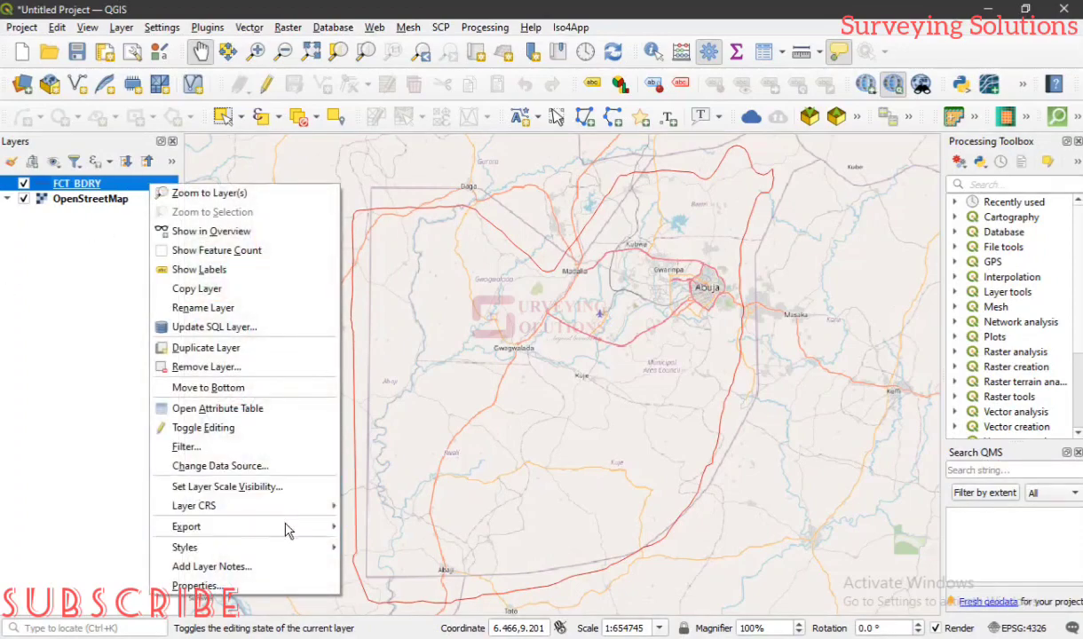
{"action": "mouse_move", "coordinate": [286, 531]}
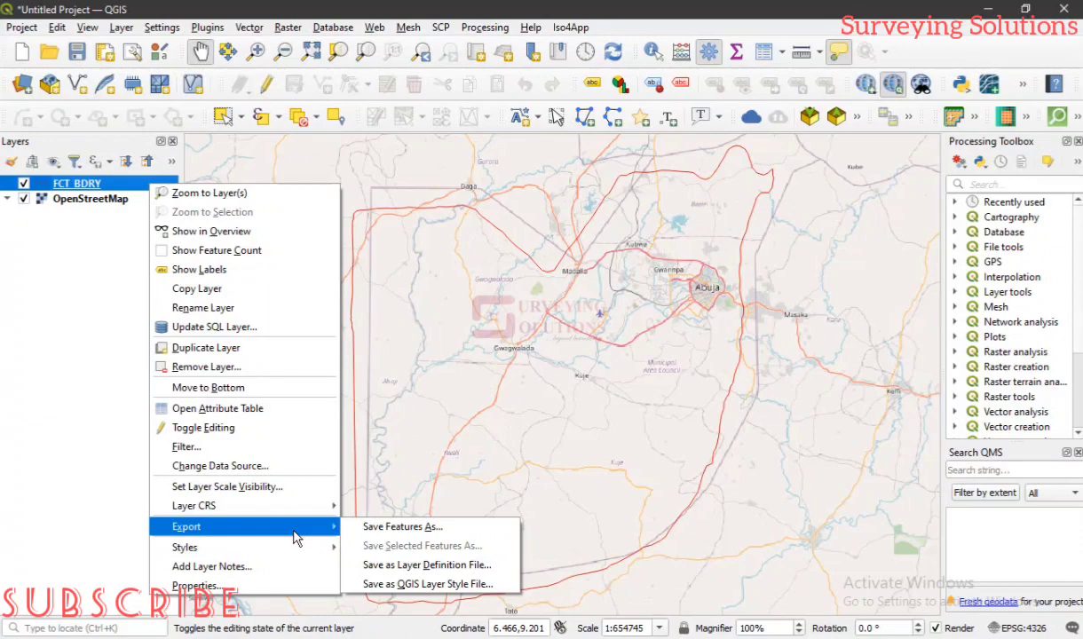
{"action": "left_click", "coordinate": [413, 531]}
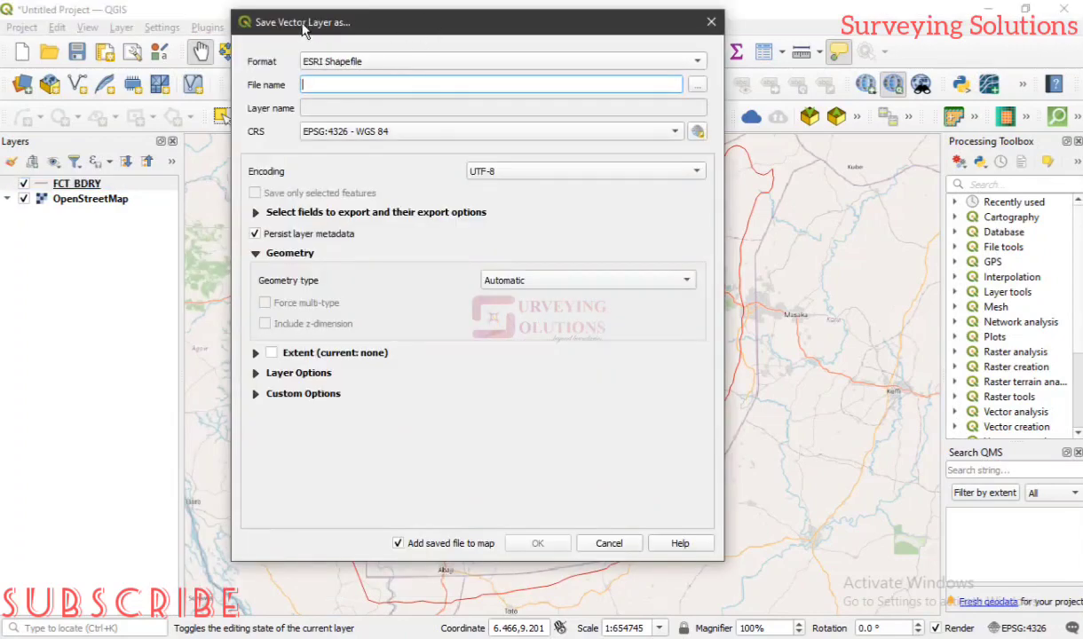
Step: Nudge the Save Vector Layer As dialog and expand its Format list
{"action": "left_click_drag", "start_coordinate": [450, 27], "coordinate": [470, 37]}
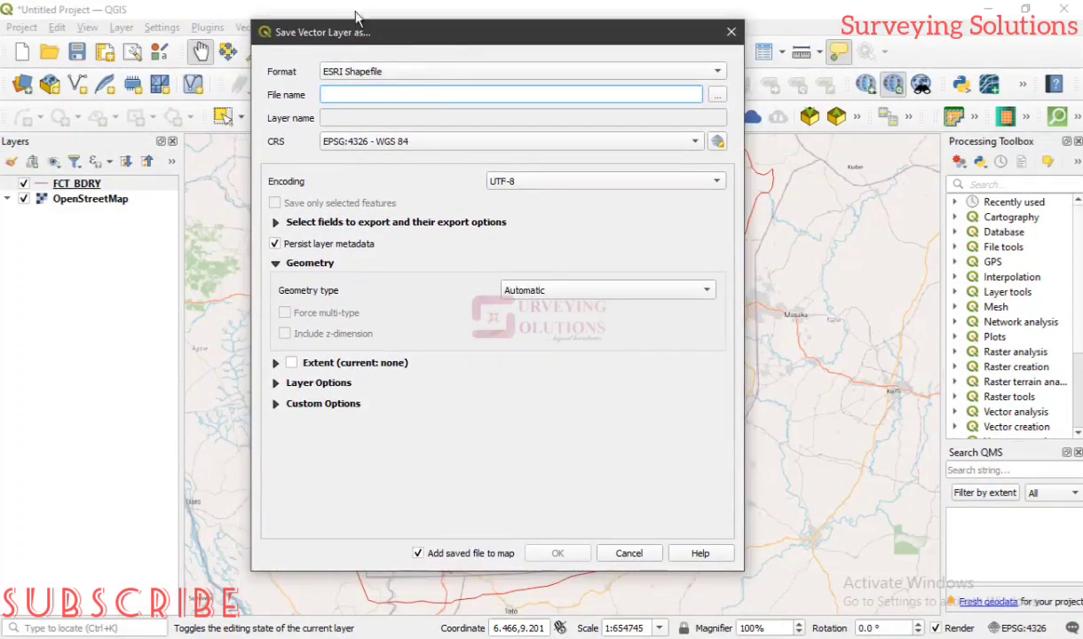
{"action": "left_click", "coordinate": [435, 75]}
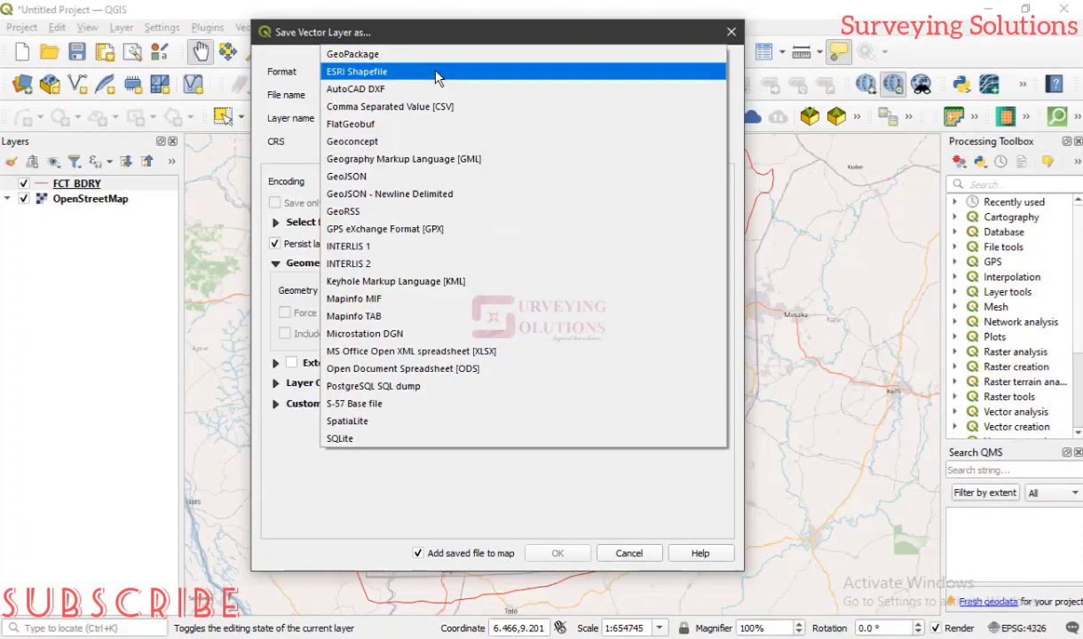